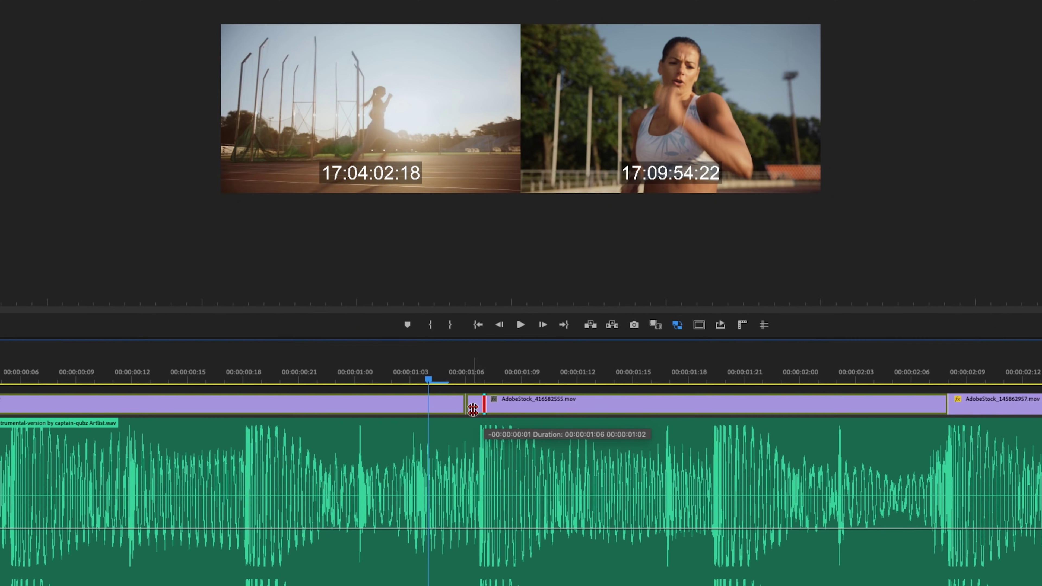
# Roll the edit point between the two running clips onto the beat peak in the waveform
pyautogui.moveTo(473, 410); pyautogui.dragTo(492, 401)
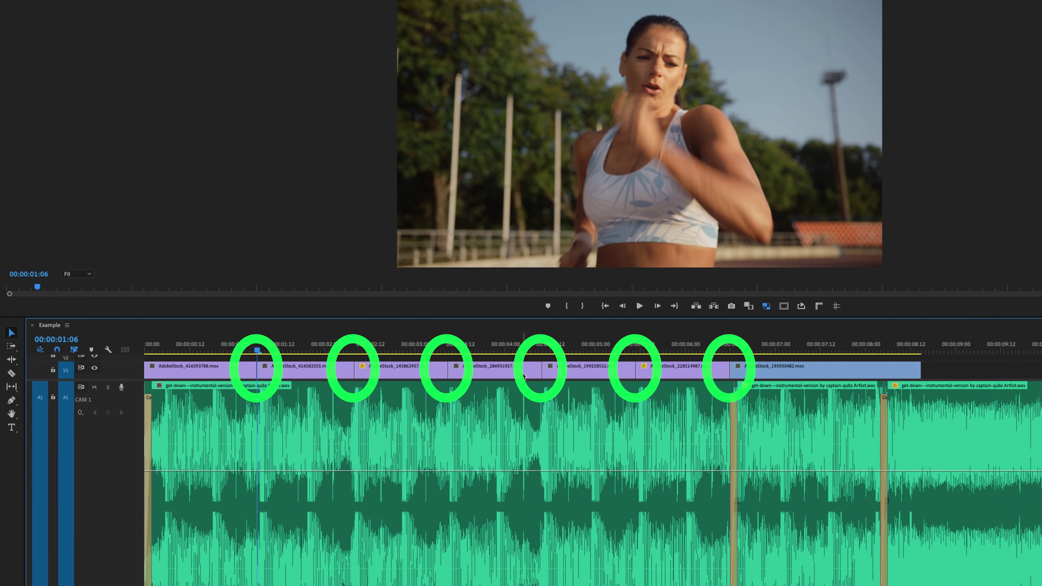
# Zoom the timeline in around the playhead to compare the cuts with the music peaks
pyautogui.press('=')
pyautogui.press('=')
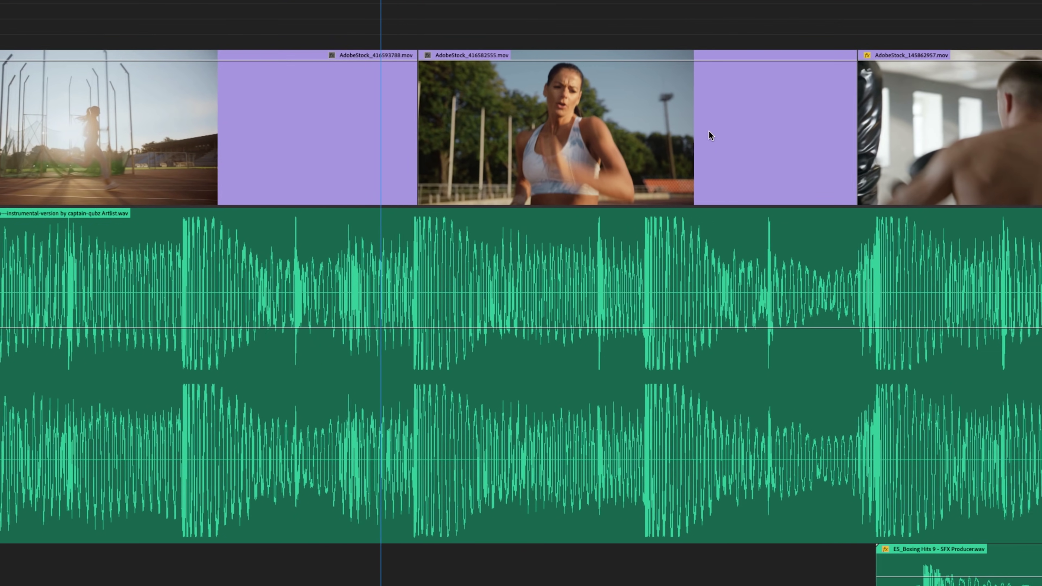
# Trim the running clips' edges onto drum peaks, closing the gap before the second clip
pyautogui.hscroll(15, 711, 136)
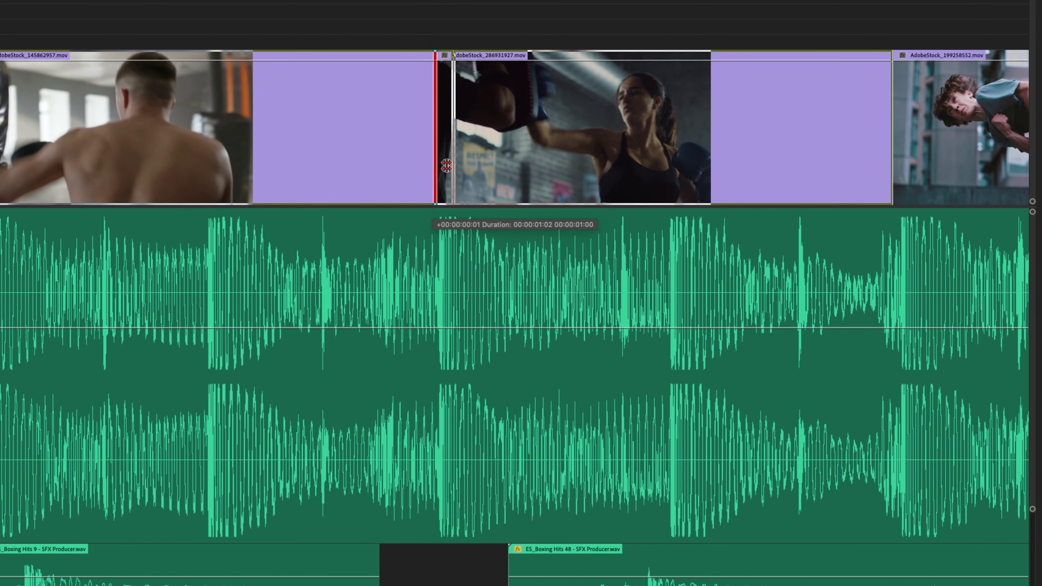
pyautogui.moveTo(644, 154); pyautogui.dragTo(704, 155)
pyautogui.hscroll(10, 645, 154)
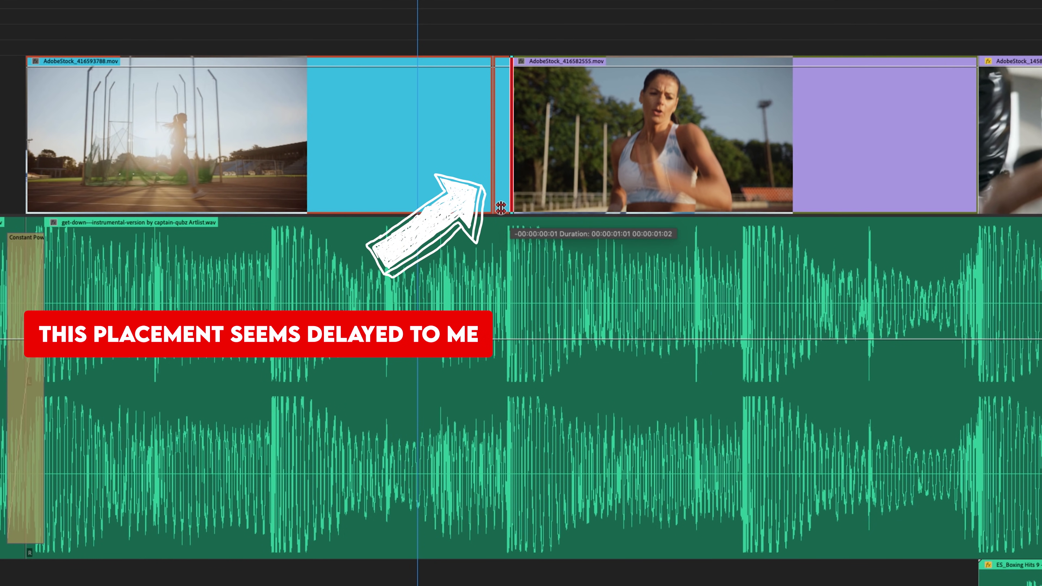
pyautogui.moveTo(498, 208); pyautogui.dragTo(492, 208)
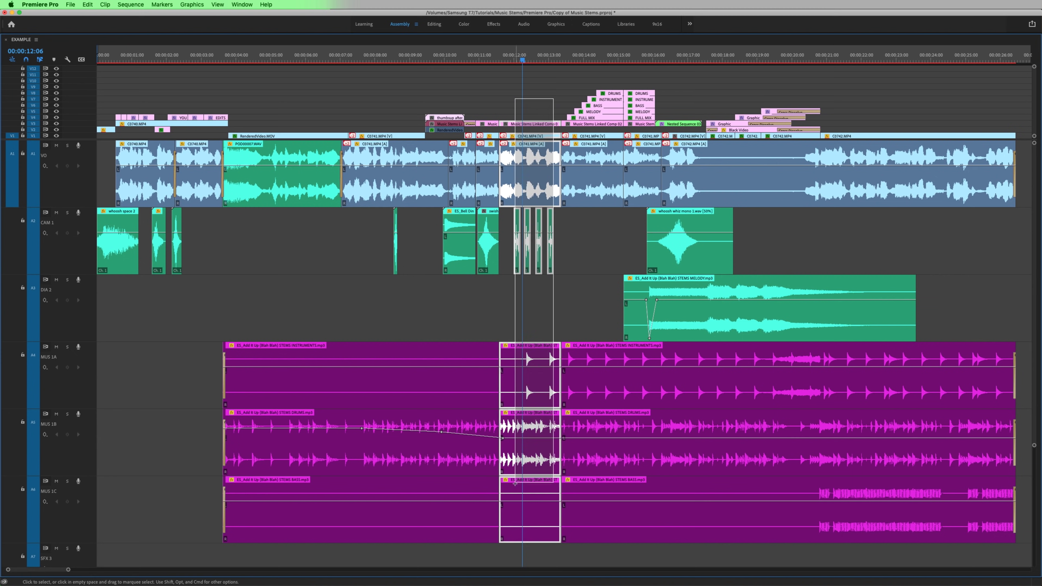
# Ripple-delete the selected sections of the stems edit
pyautogui.hotkey('shift', 'Delete')
pyautogui.click(257, 60)
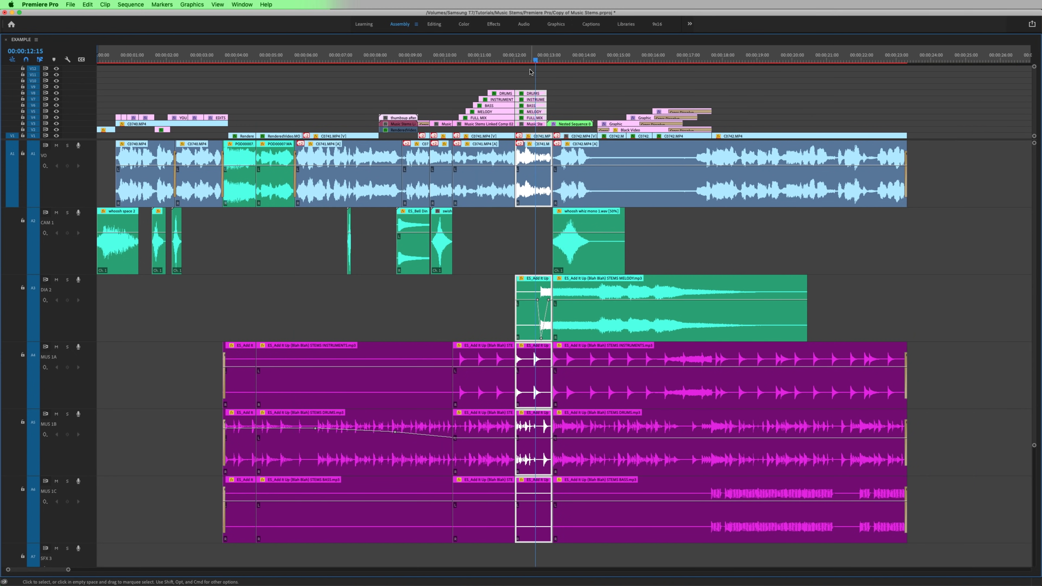
pyautogui.hotkey('shift', 'Delete')
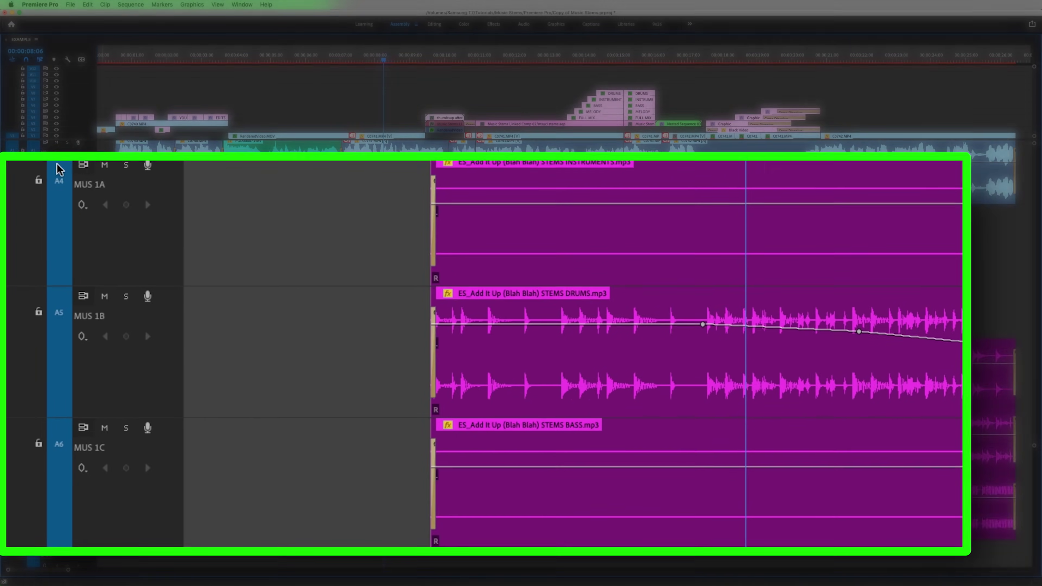
# Lock the MUS 1A instruments, MUS 1B drums and MUS 1C bass stem tracks
pyautogui.click(39, 180)
pyautogui.click(39, 312)
pyautogui.click(38, 444)
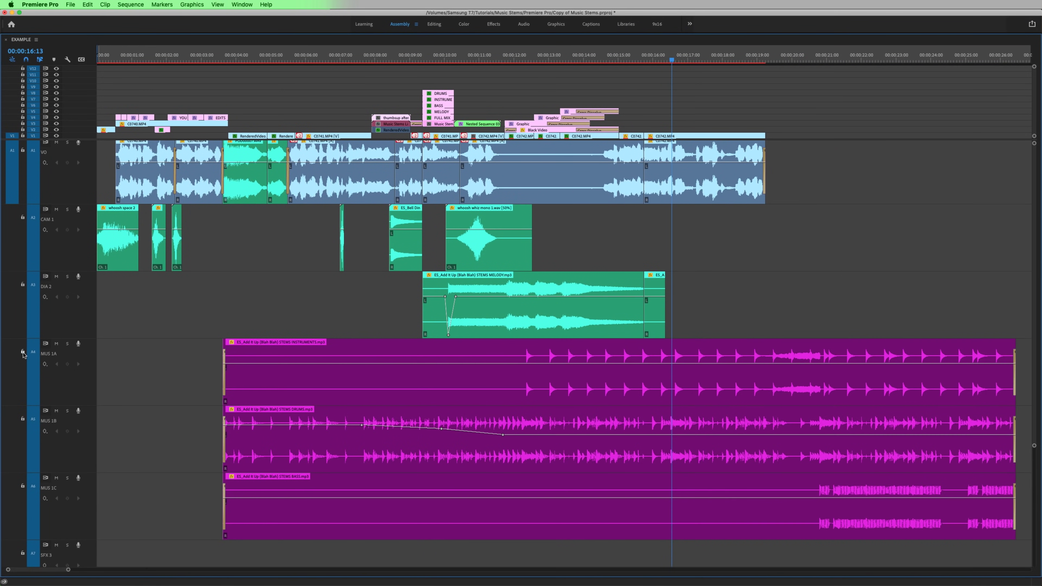
# Select the three stem clips on A4–A6 and trim their shared end so they stop together
pyautogui.moveTo(994, 293); pyautogui.dragTo(923, 513)
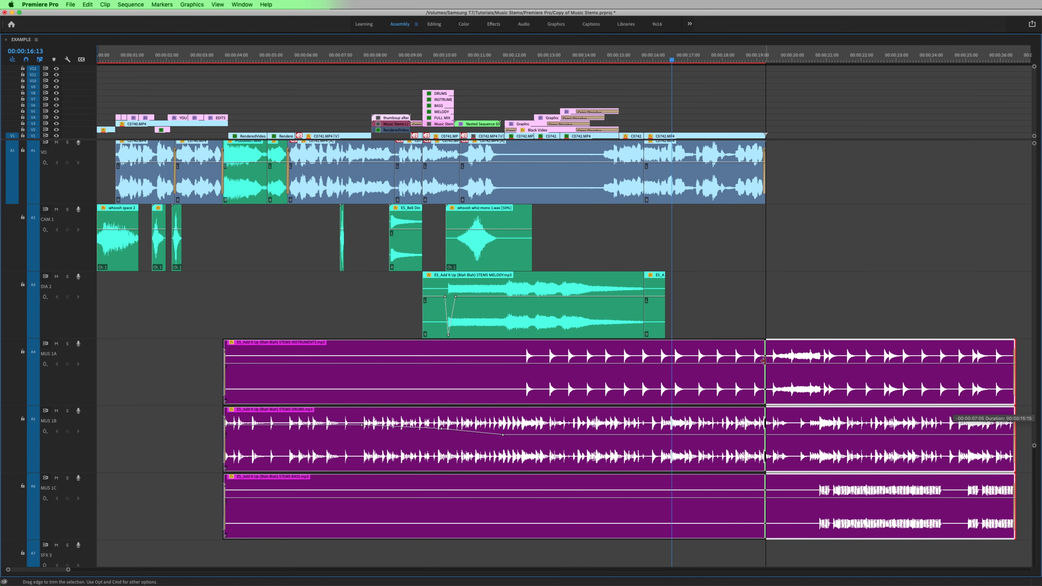
pyautogui.moveTo(763, 361); pyautogui.dragTo(765, 360)
pyautogui.moveTo(443, 40); pyautogui.dragTo(636, 384)
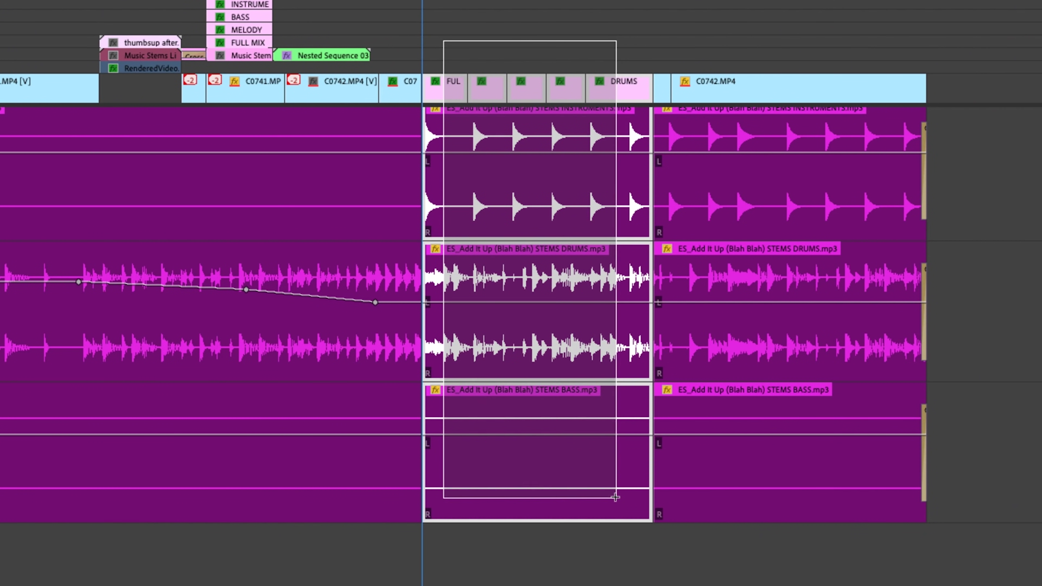
pyautogui.moveTo(615, 498); pyautogui.dragTo(615, 498)
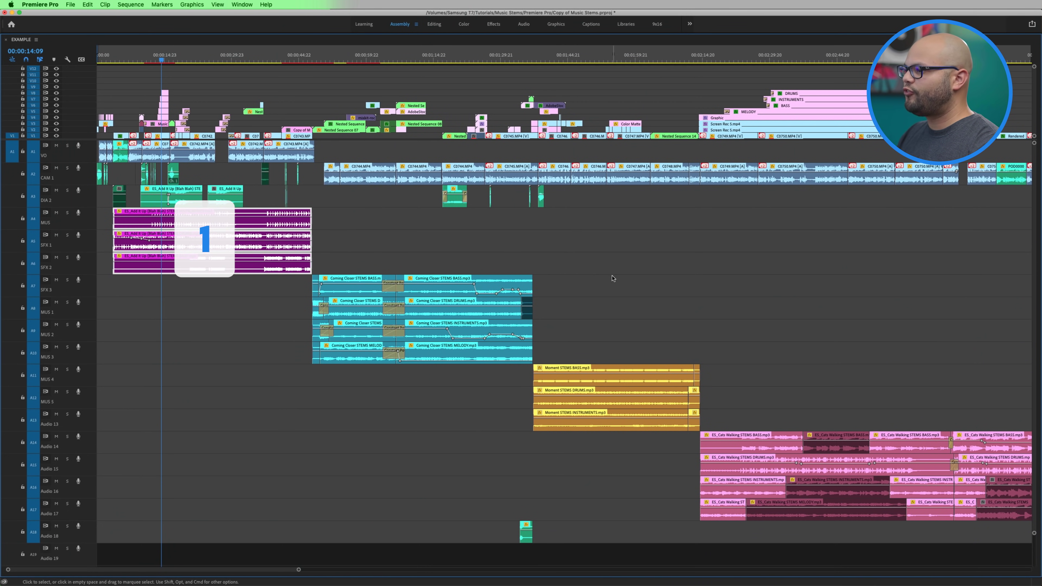
# Lock the drums and bass stem tracks and delete the empty gap between songs
pyautogui.moveTo(612, 279); pyautogui.dragTo(291, 363)
pyautogui.moveTo(799, 377); pyautogui.dragTo(492, 441)
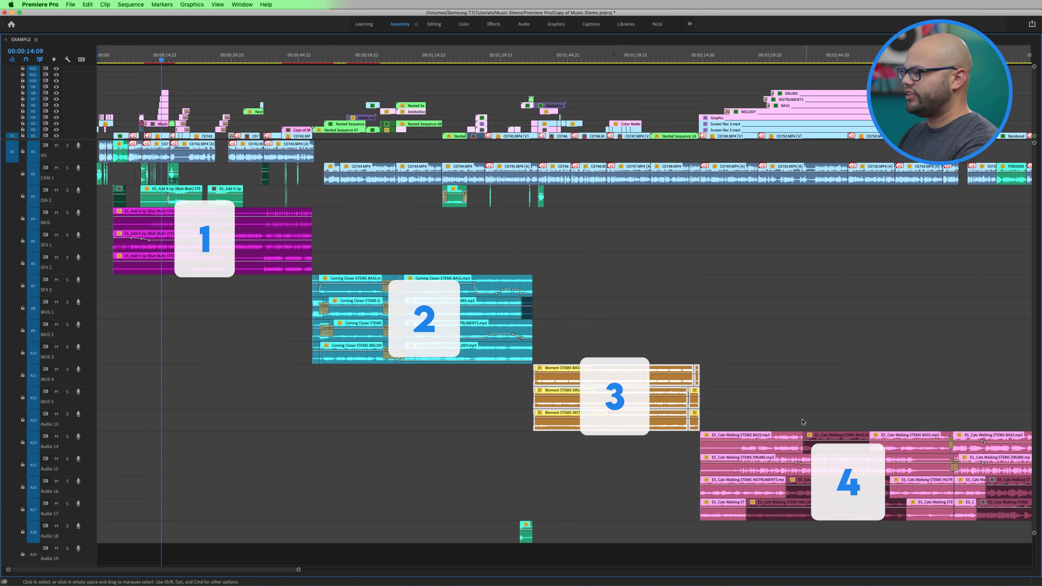
pyautogui.click(205, 331)
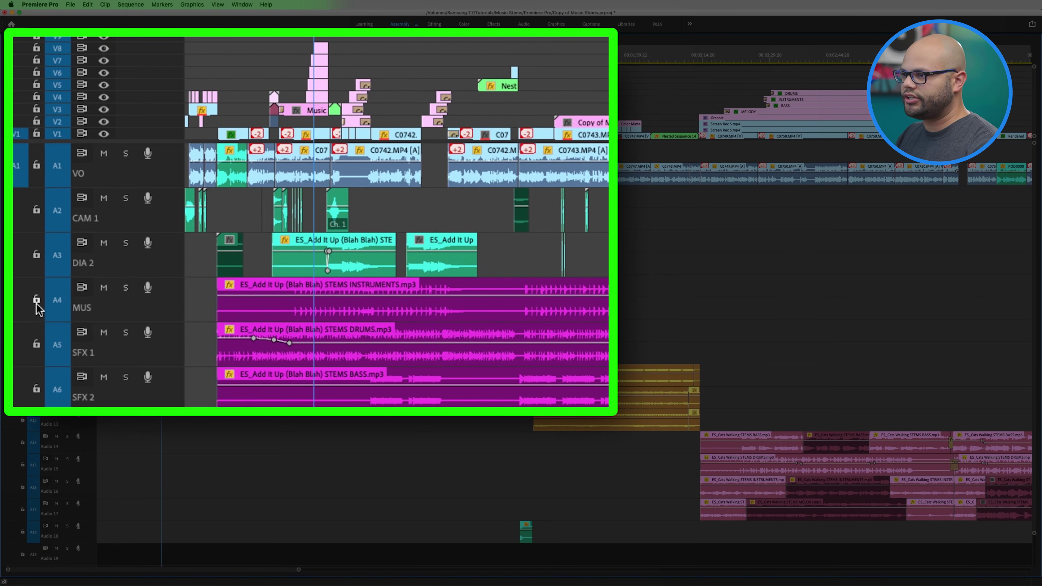
pyautogui.click(36, 345)
pyautogui.click(36, 389)
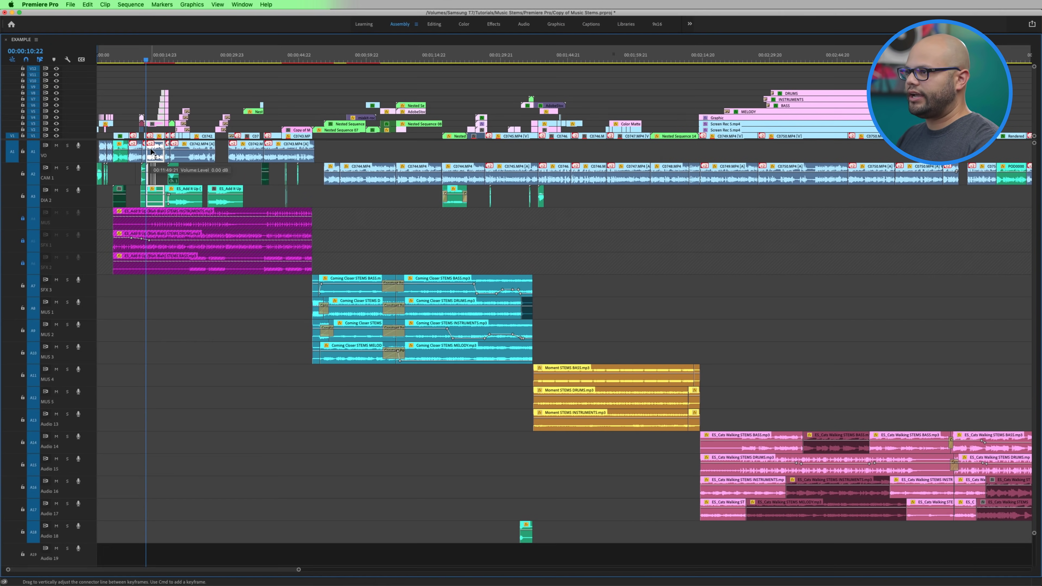
pyautogui.press('Delete')
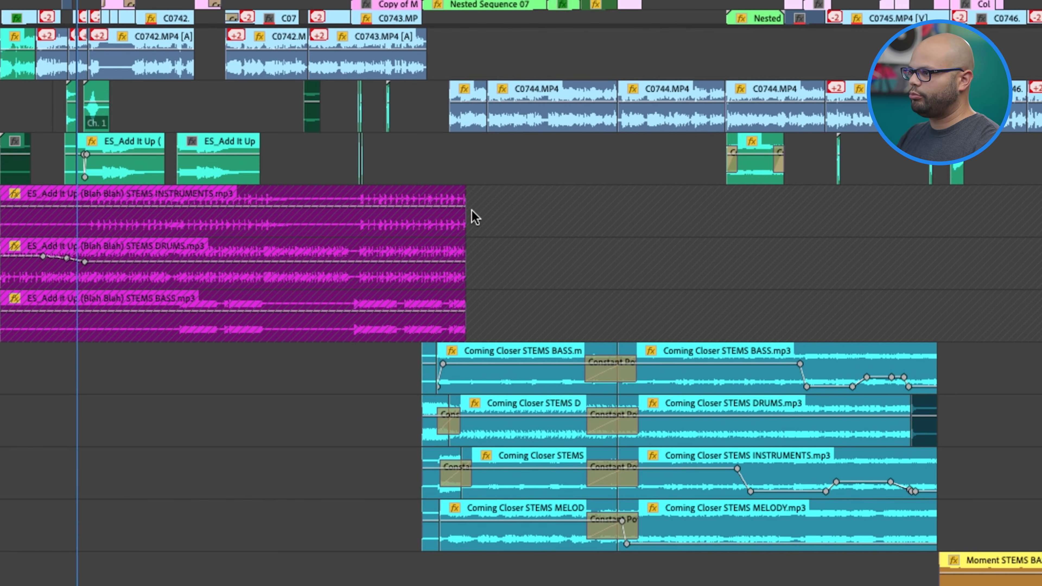
# Trim the magenta stem clips' ends back and ripple-delete the clip near the playhead
pyautogui.moveTo(465, 218); pyautogui.dragTo(422, 205)
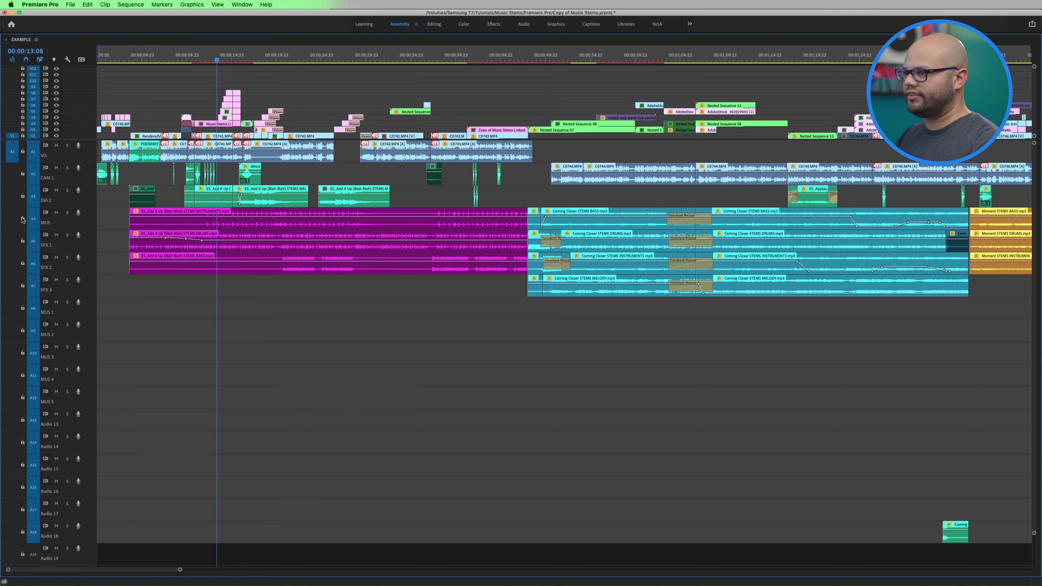
pyautogui.click(154, 189)
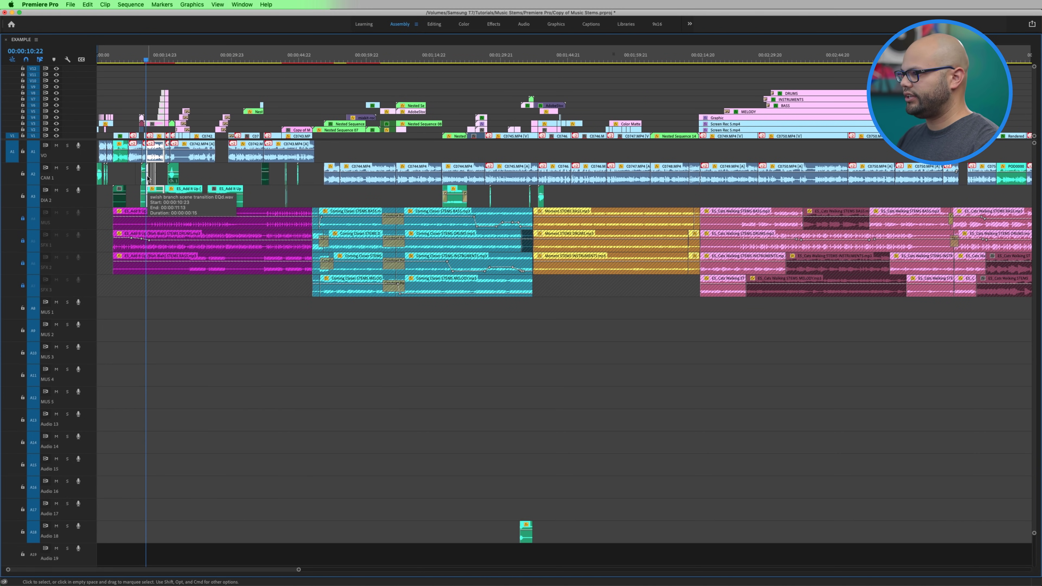
pyautogui.hotkey('shift', 'Delete')
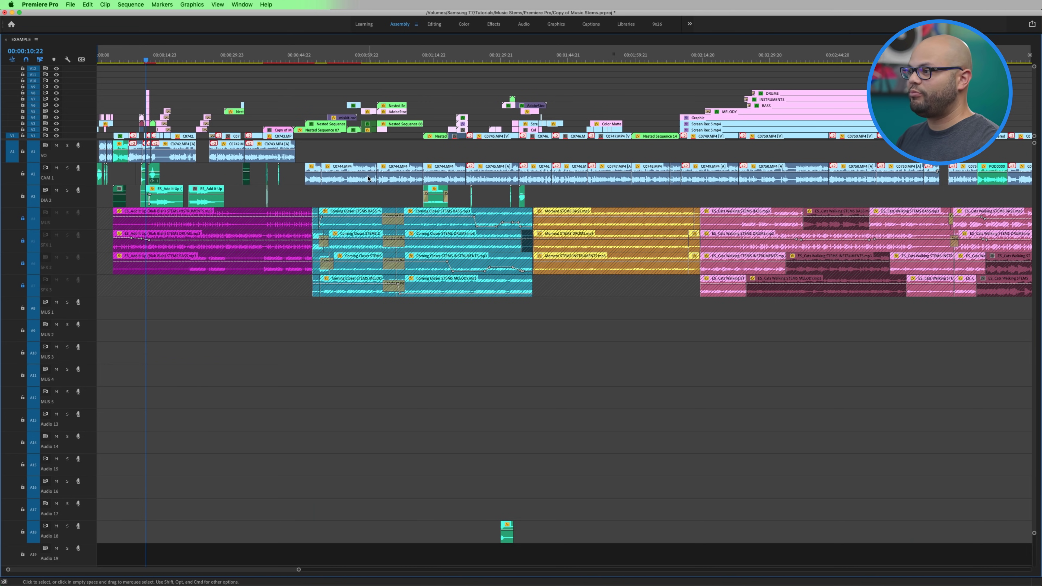
pyautogui.press('-')
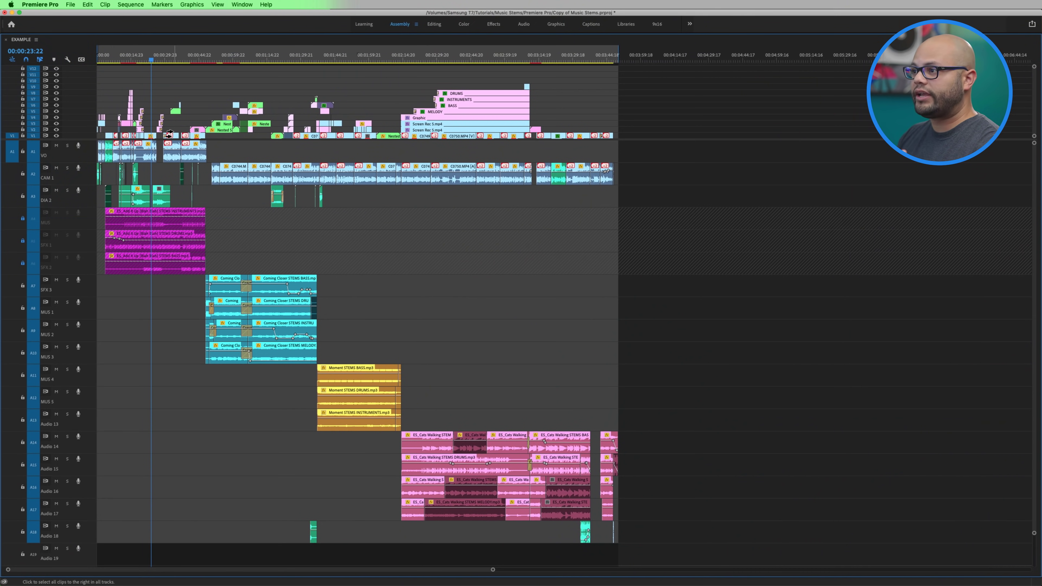
# Push every clip after the point about 19 seconds later on all tracks, then undo
pyautogui.click(170, 136)
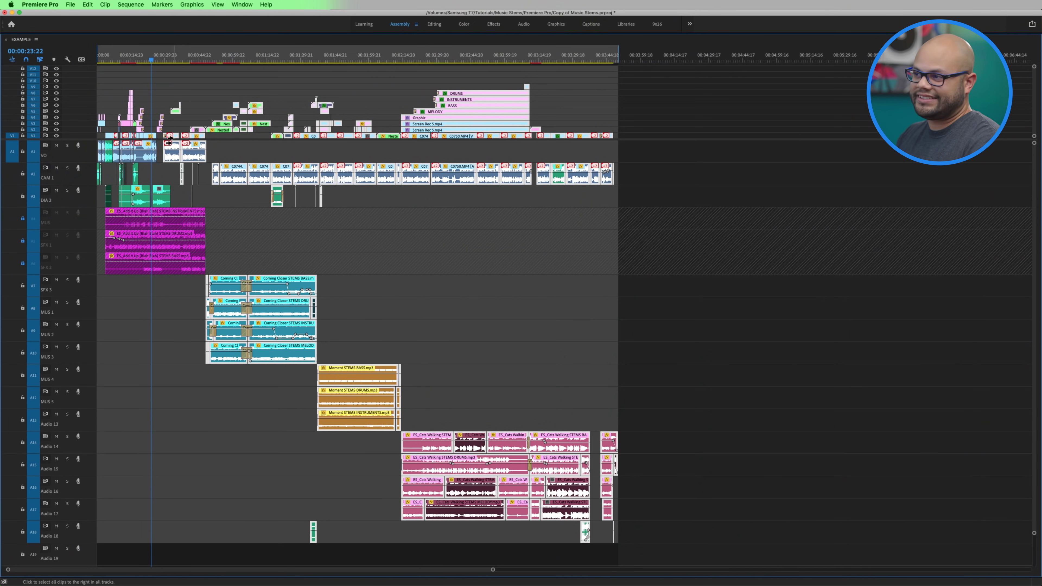
pyautogui.moveTo(167, 140); pyautogui.dragTo(215, 144)
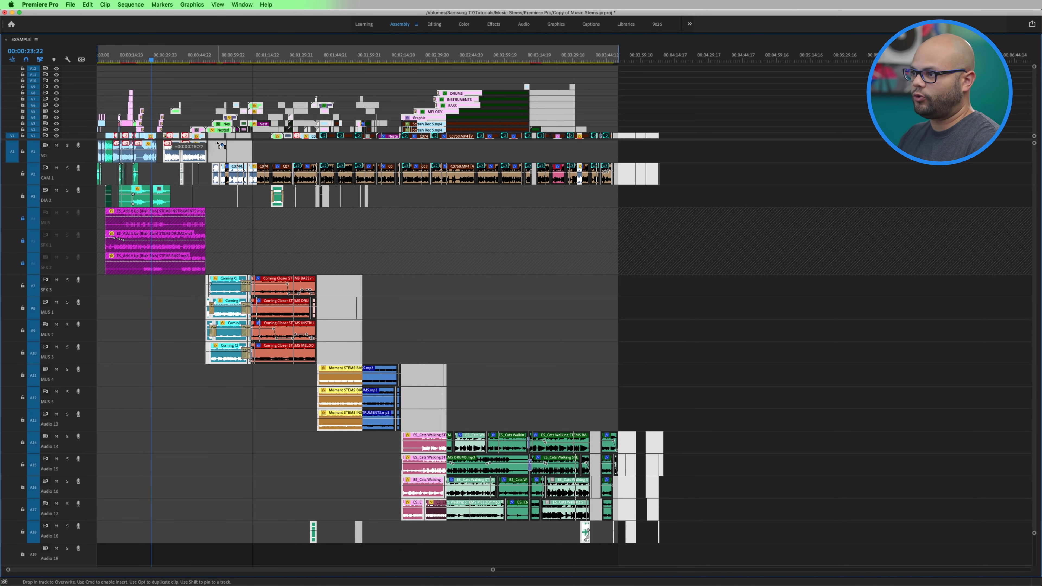
pyautogui.moveTo(215, 203); pyautogui.dragTo(216, 206)
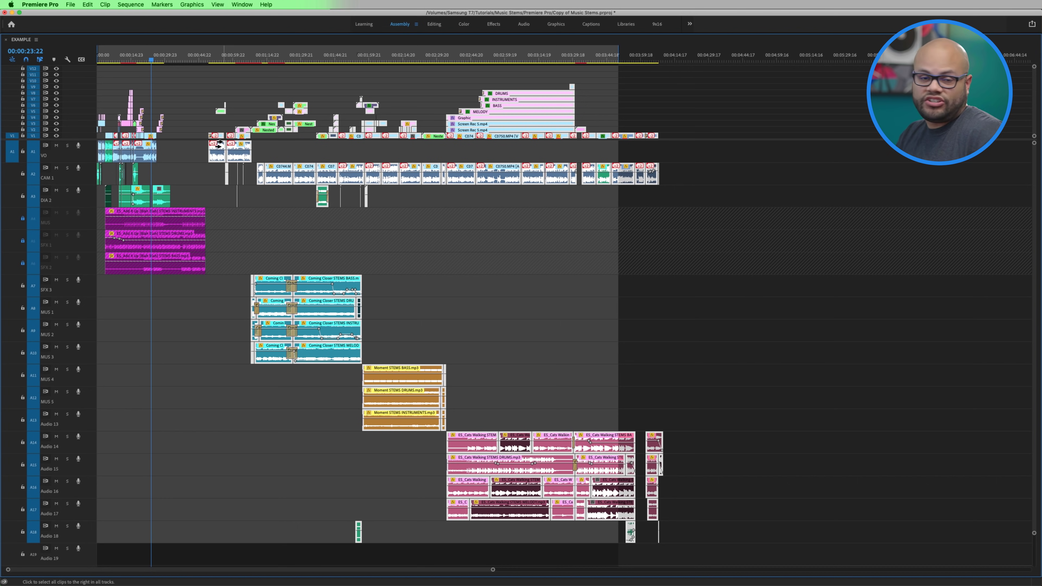
pyautogui.press('super+z')
# Pull the later clips back left and slightly trim the end of the Add It Up stems
pyautogui.press('v')
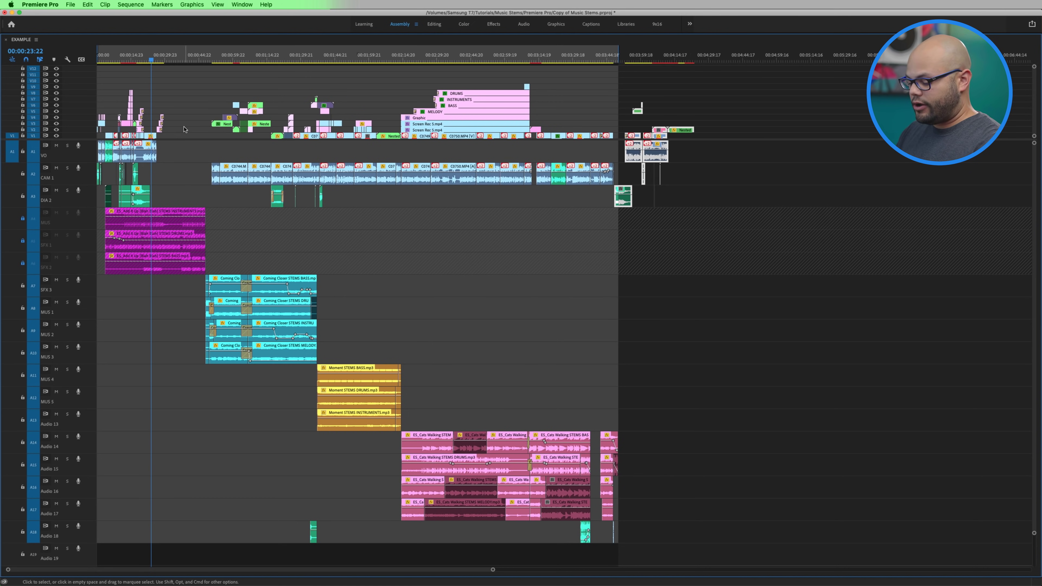
pyautogui.moveTo(204, 129); pyautogui.dragTo(167, 131)
pyautogui.moveTo(200, 210); pyautogui.dragTo(204, 237)
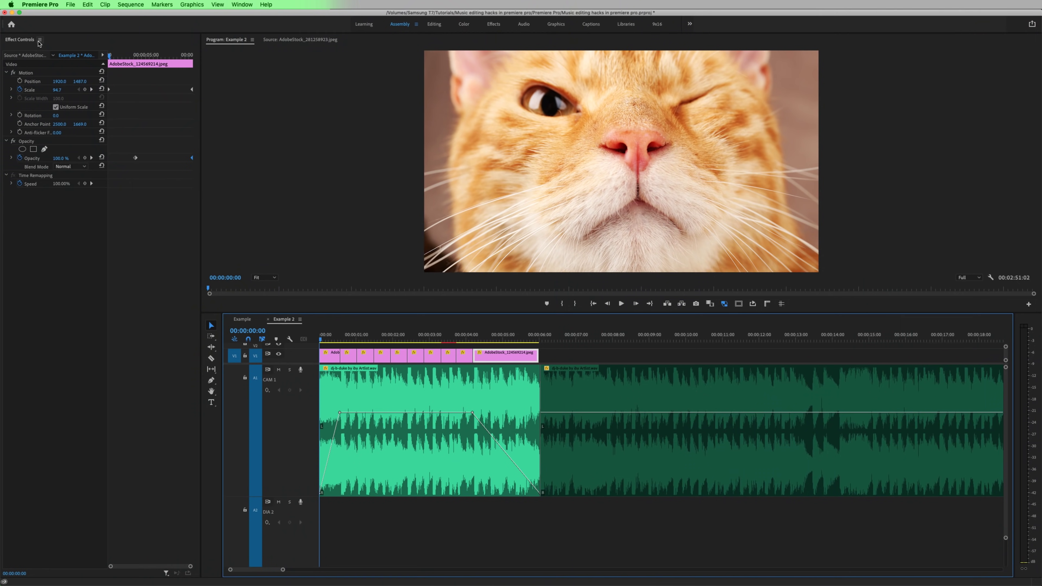
# Switch the timeline to the Example 2 kitten slideshow sequence
pyautogui.click(38, 44)
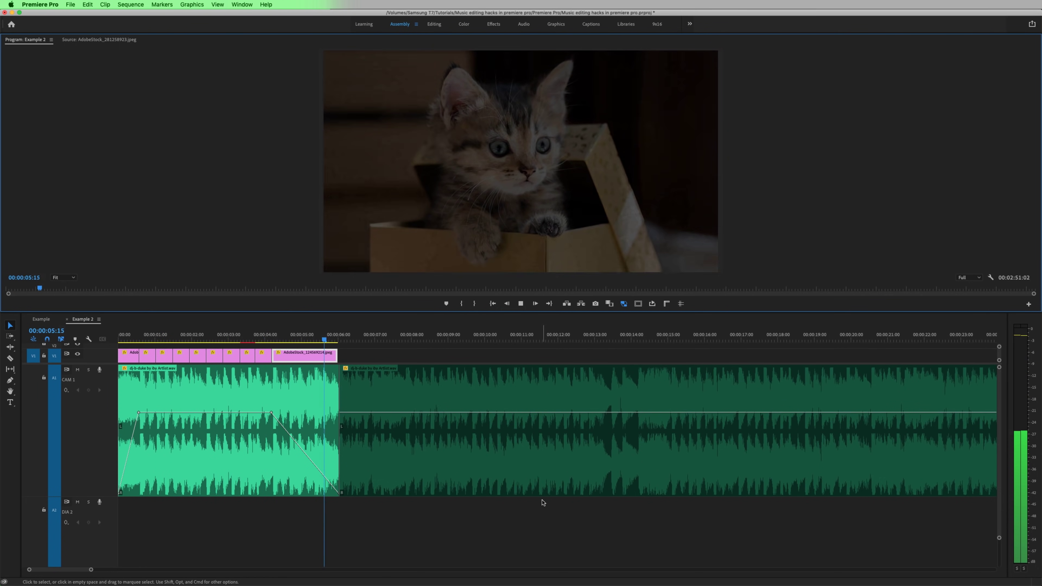
# Split the song clip on A1 at 00:02:40:09, where the outro begins
pyautogui.click(394, 368)
pyautogui.press('\\')
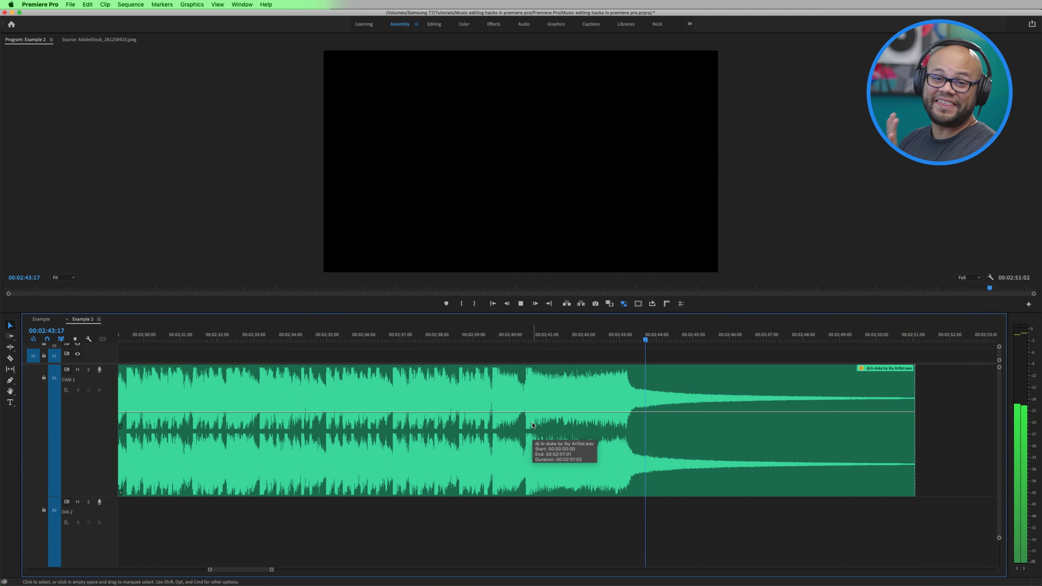
pyautogui.press('space')
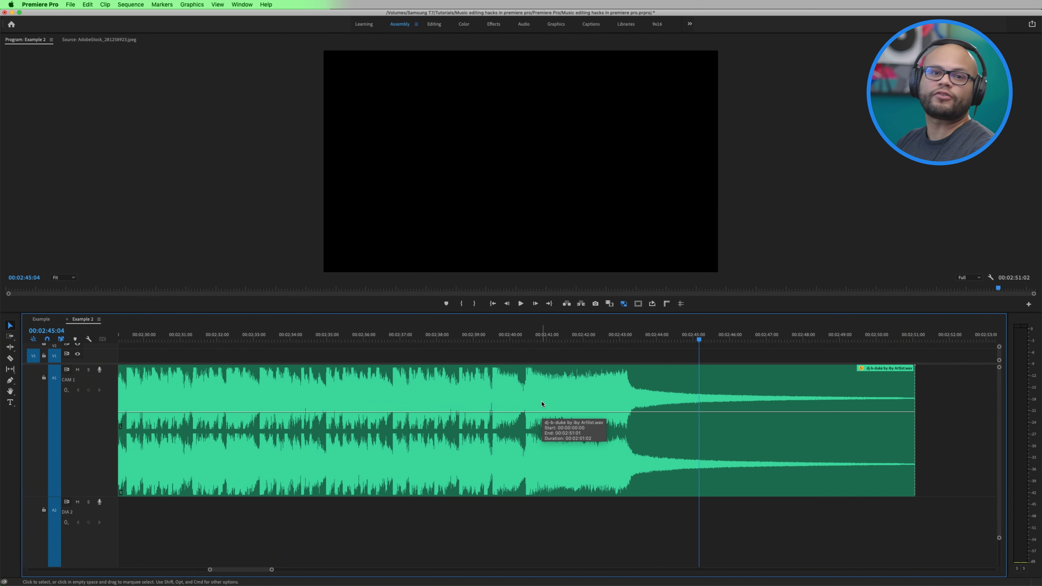
pyautogui.click(543, 373)
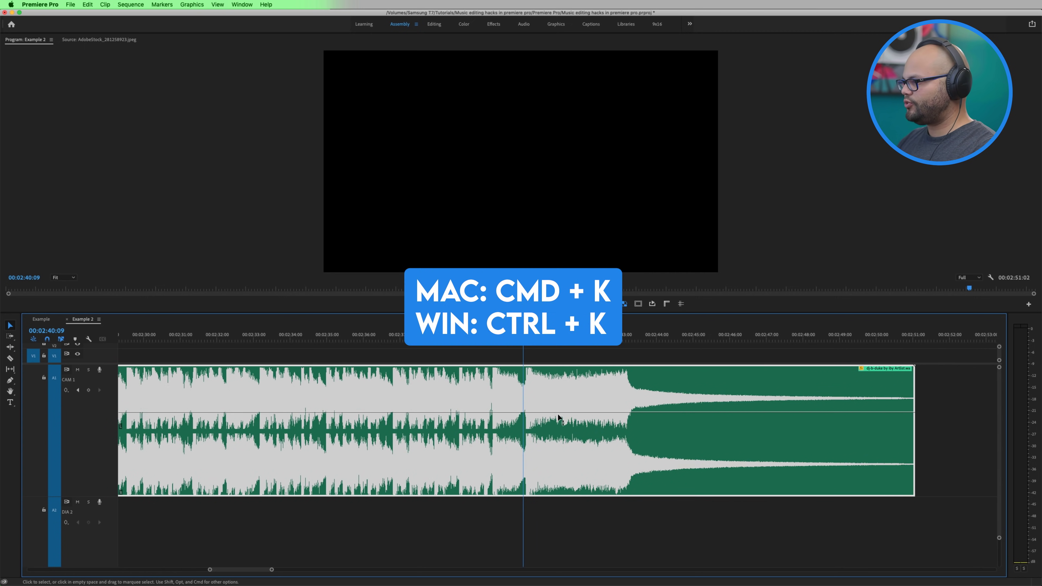
pyautogui.press('super+k')
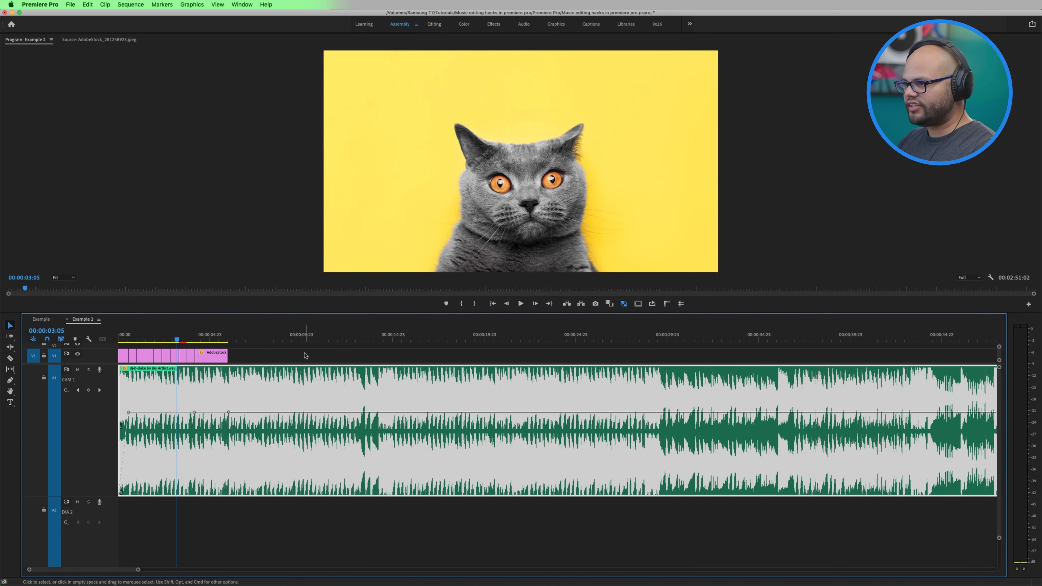
# Cut the music at 00:00:04:05, the start of the last image
pyautogui.press('=')
pyautogui.press('=')
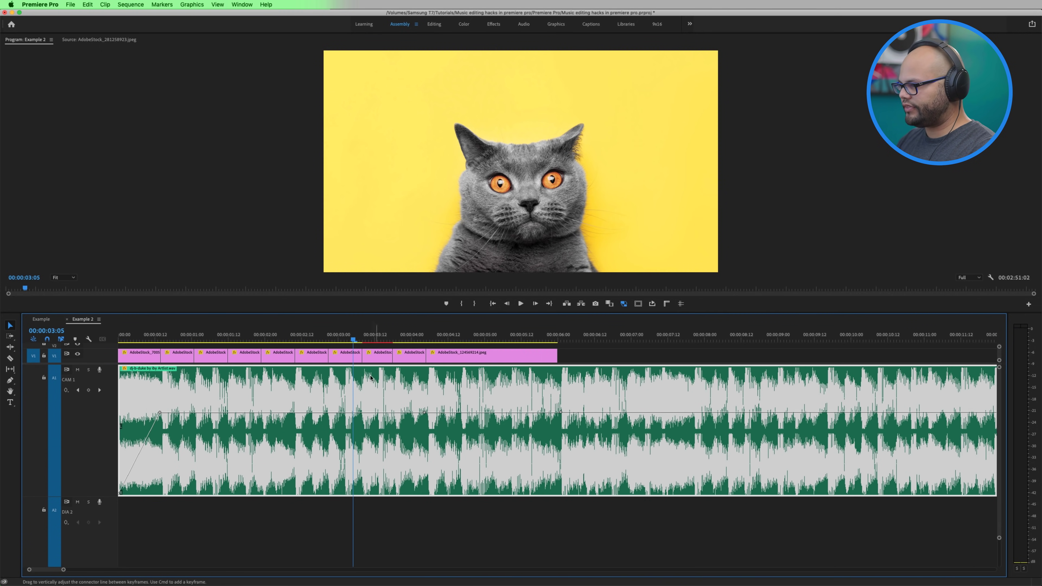
pyautogui.press('space')
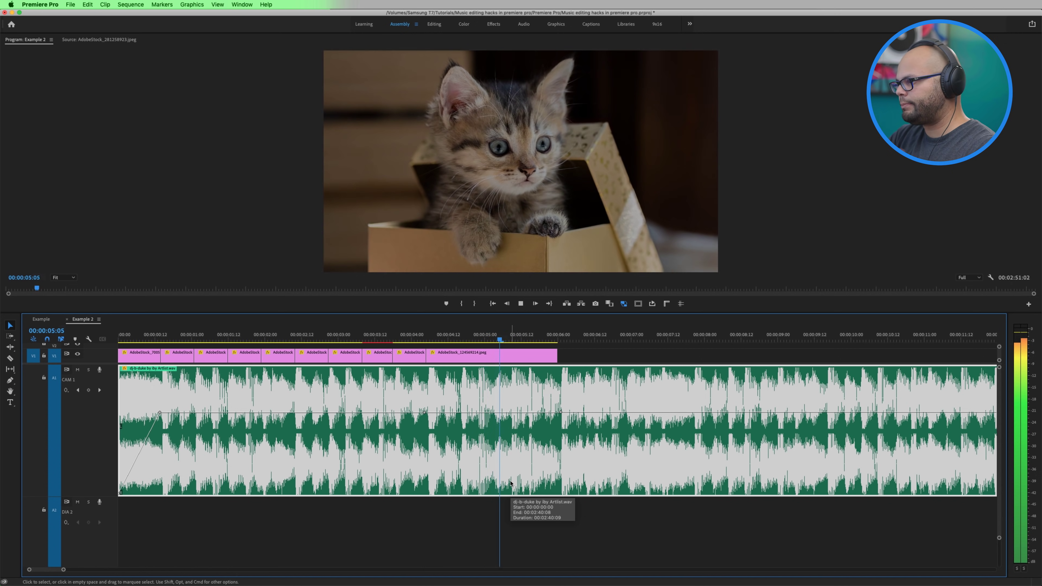
pyautogui.press('space')
pyautogui.press('=')
pyautogui.press('=')
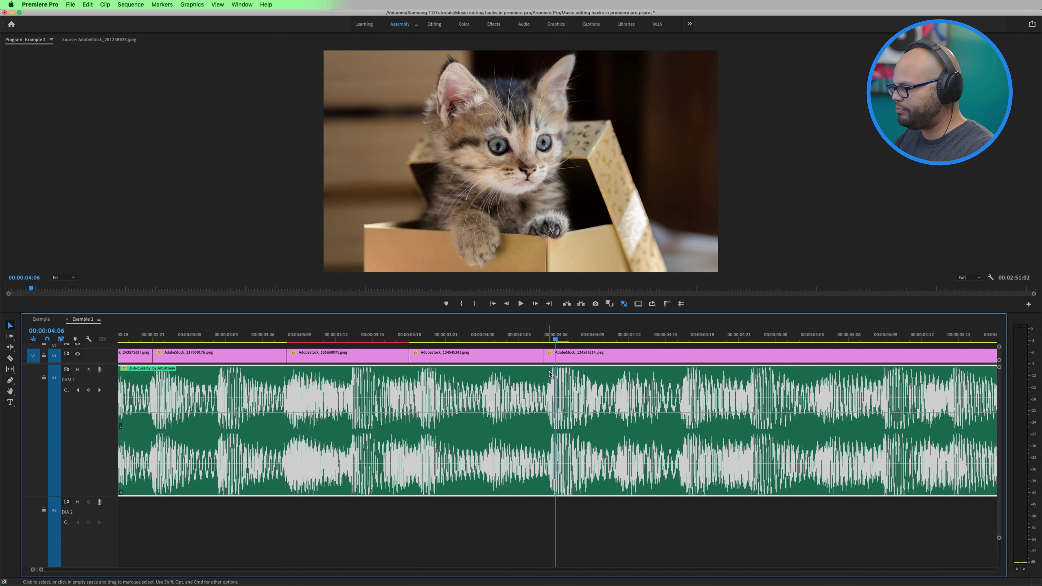
pyautogui.press('Left')
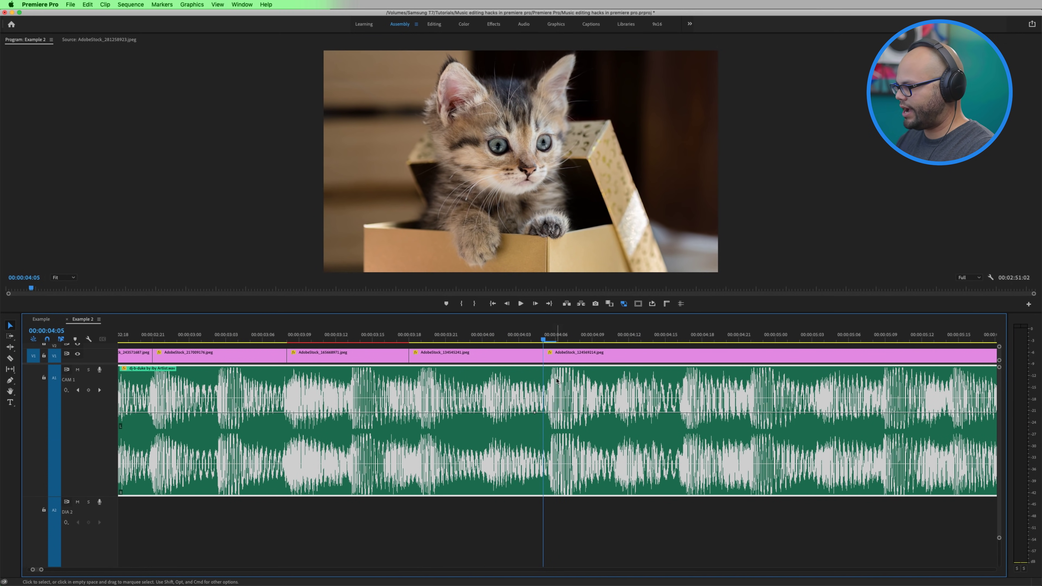
pyautogui.press('super+k')
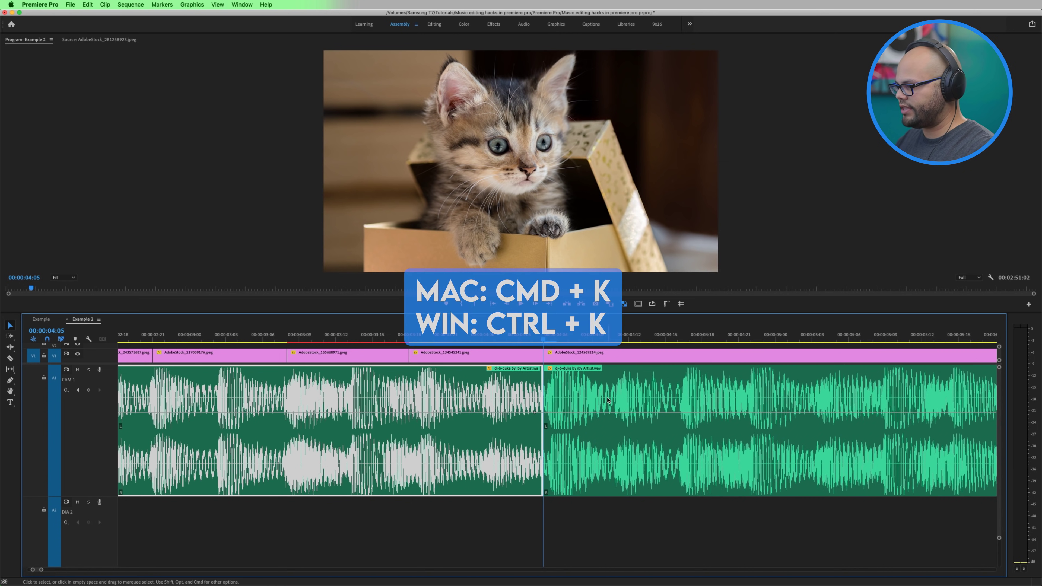
# Ripple-delete the middle music clip so the outro follows directly, shortening the sequence to 00:00:14:22
pyautogui.press('-')
pyautogui.rightClick(603, 388)
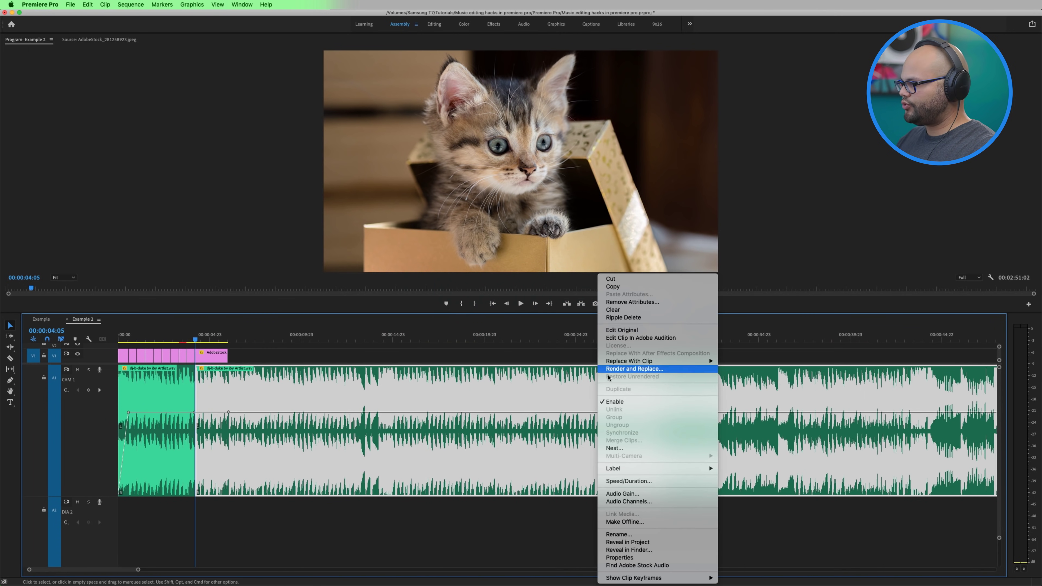
pyautogui.click(642, 319)
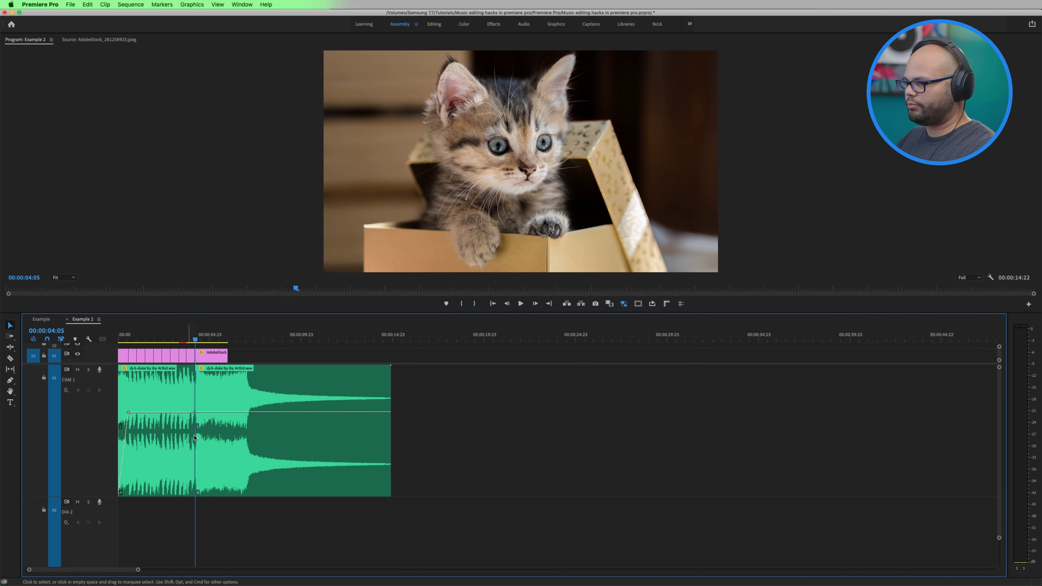
pyautogui.press('=')
pyautogui.press('=')
pyautogui.press('=')
pyautogui.press('=')
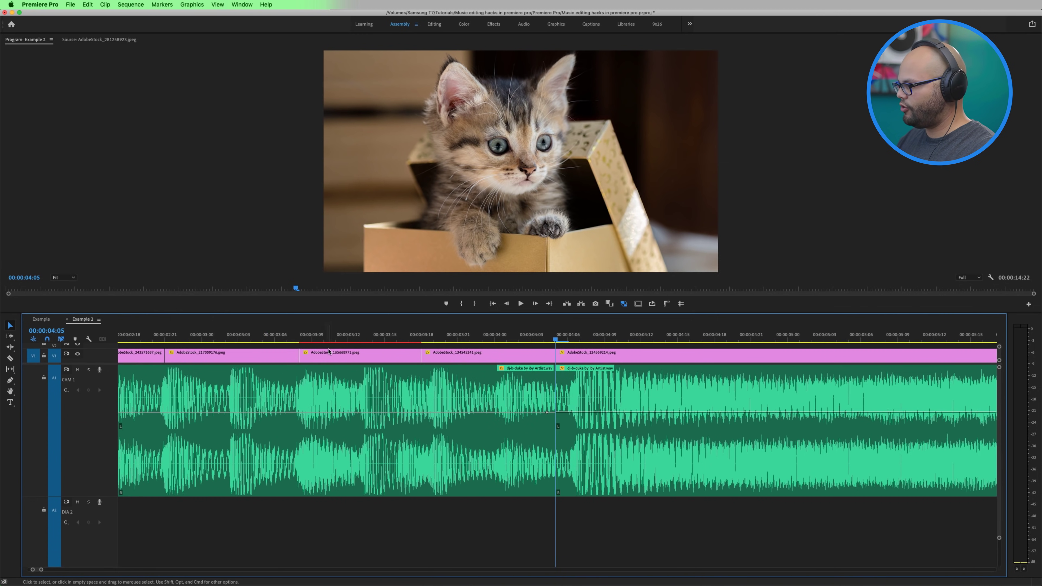
pyautogui.press('-')
pyautogui.press('-')
pyautogui.press('-')
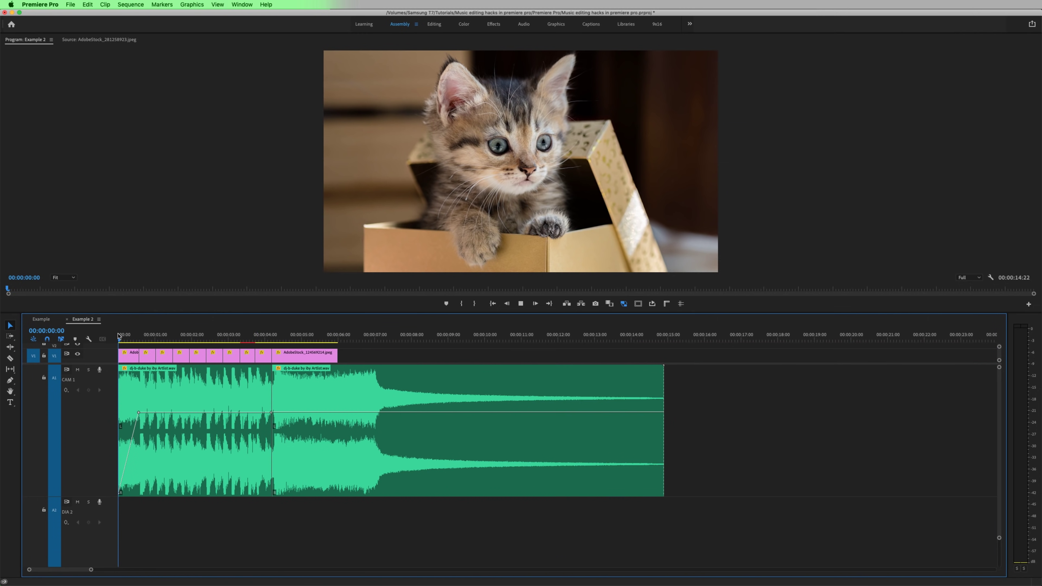
# Cut the outro music at 00:00:04:16 and 00:00:06:16, then ripple delete the two-second piece between
pyautogui.press('space')
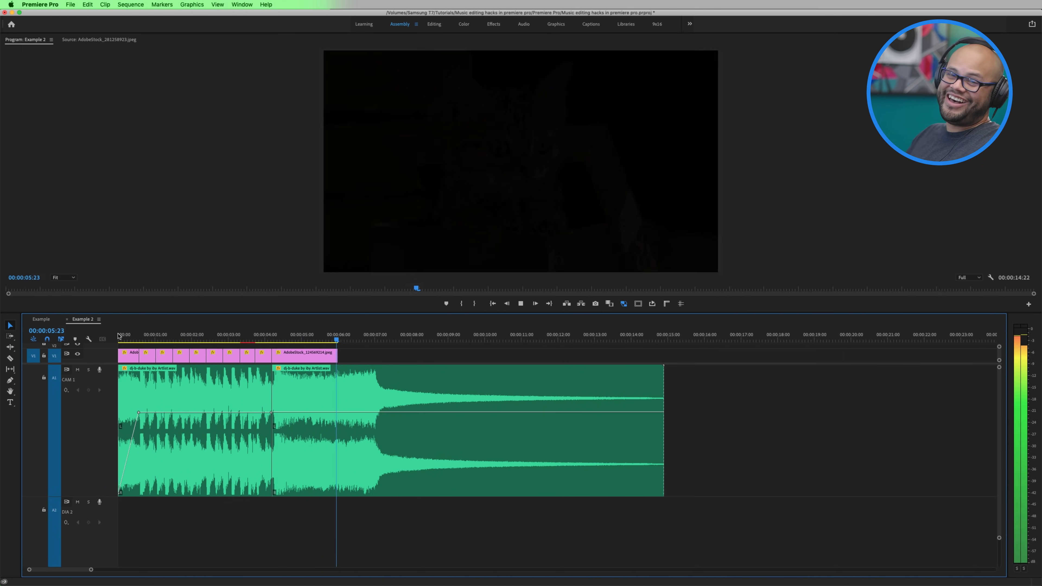
pyautogui.click(335, 366)
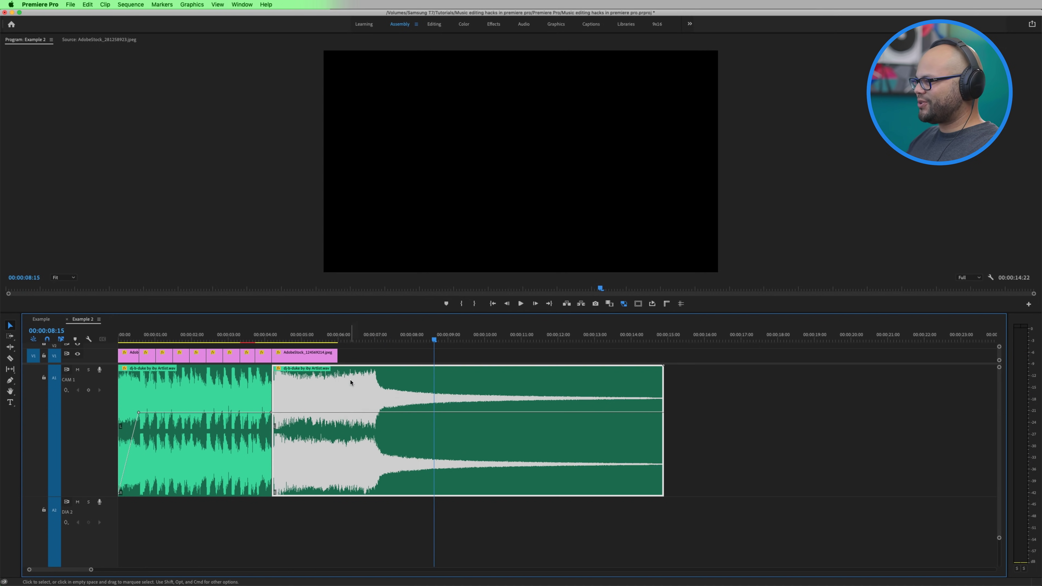
pyautogui.press('=')
pyautogui.press('super+k')
pyautogui.click(758, 339)
pyautogui.press('super+k')
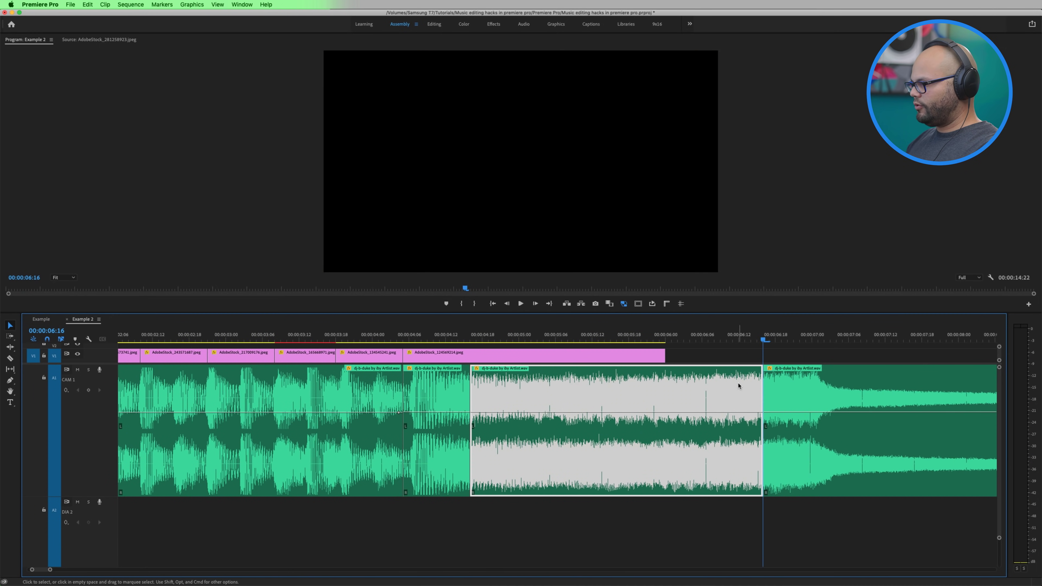
pyautogui.press('q')
pyautogui.moveTo(500, 509); pyautogui.dragTo(451, 460)
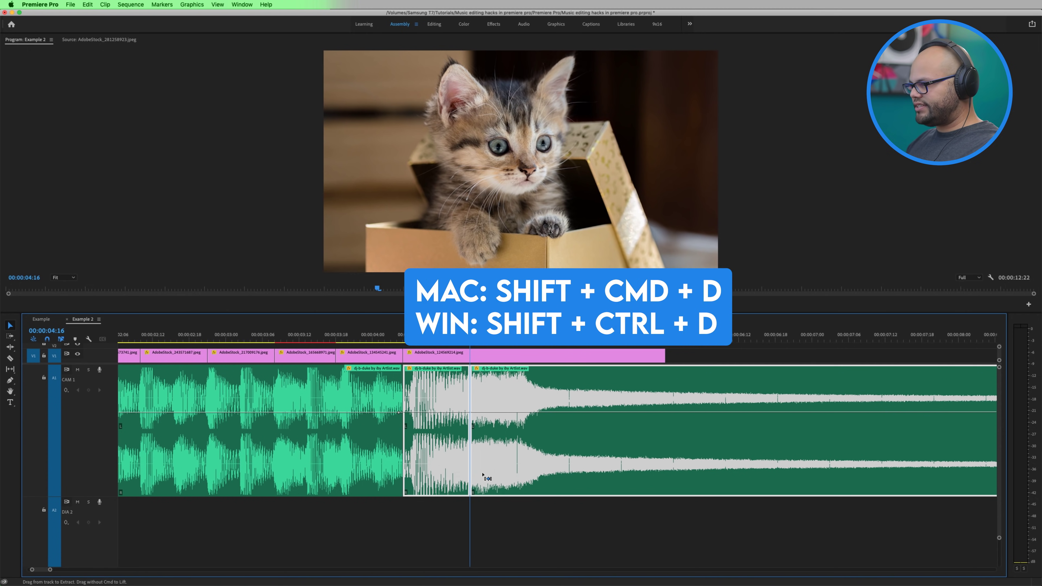
# Extend the music crossfade three frames earlier and play it back
pyautogui.moveTo(465, 393); pyautogui.dragTo(444, 397)
pyautogui.click(263, 338)
pyautogui.press('space')
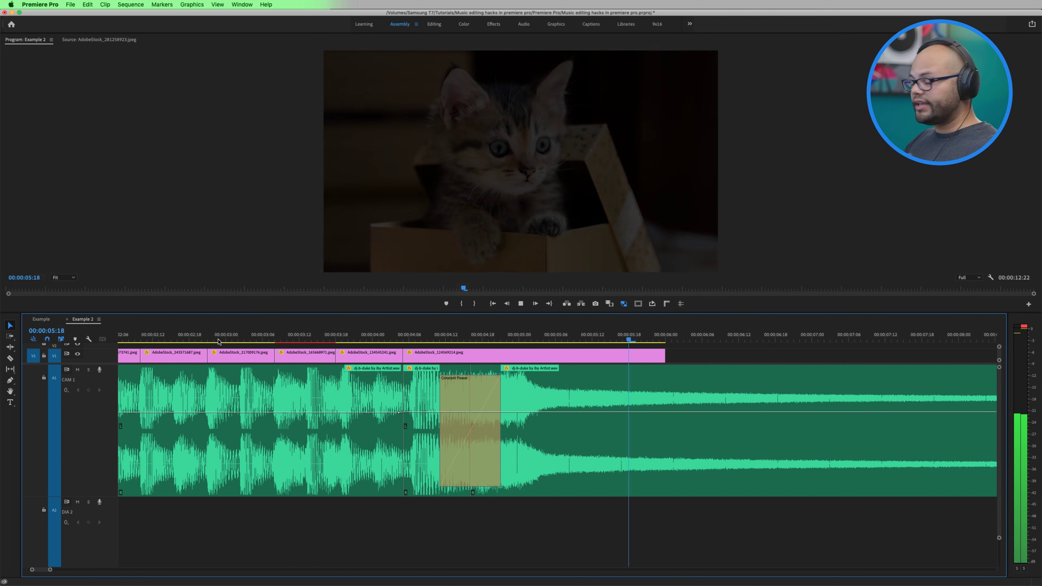
# Ripple trim the outro music so it ends at 00:00:06:00
pyautogui.press('-')
pyautogui.click(609, 402)
pyautogui.press('Up')
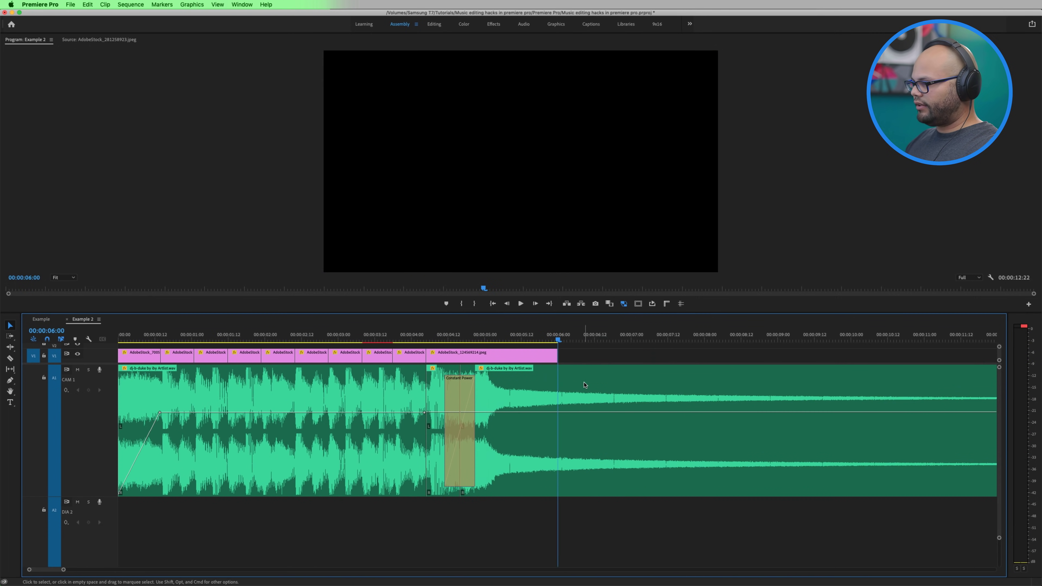
pyautogui.press('w')
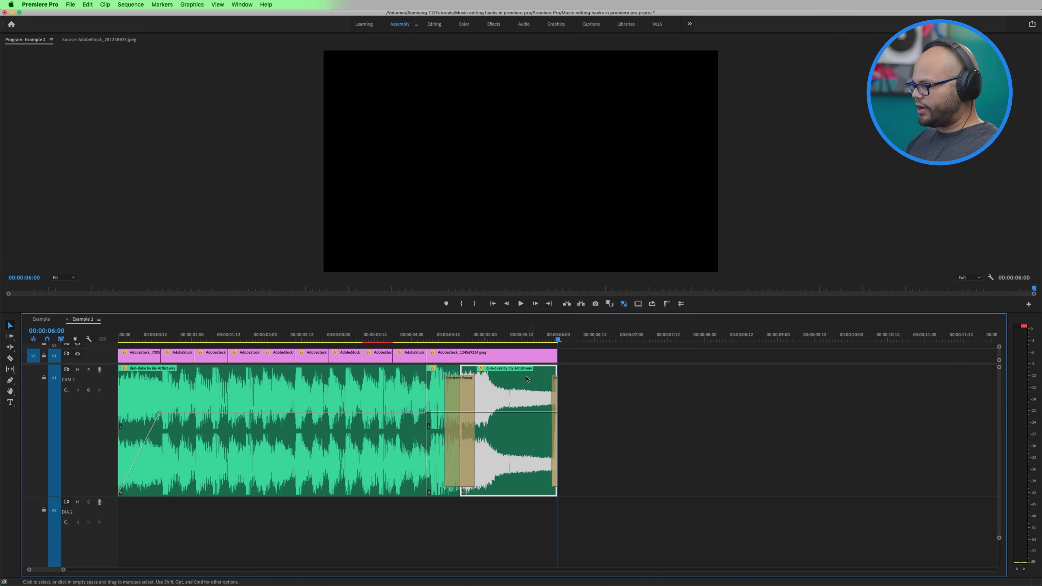
# Make the ending fade one second long, then play the sequence and inspect the music crossfades
pyautogui.doubleClick(555, 384)
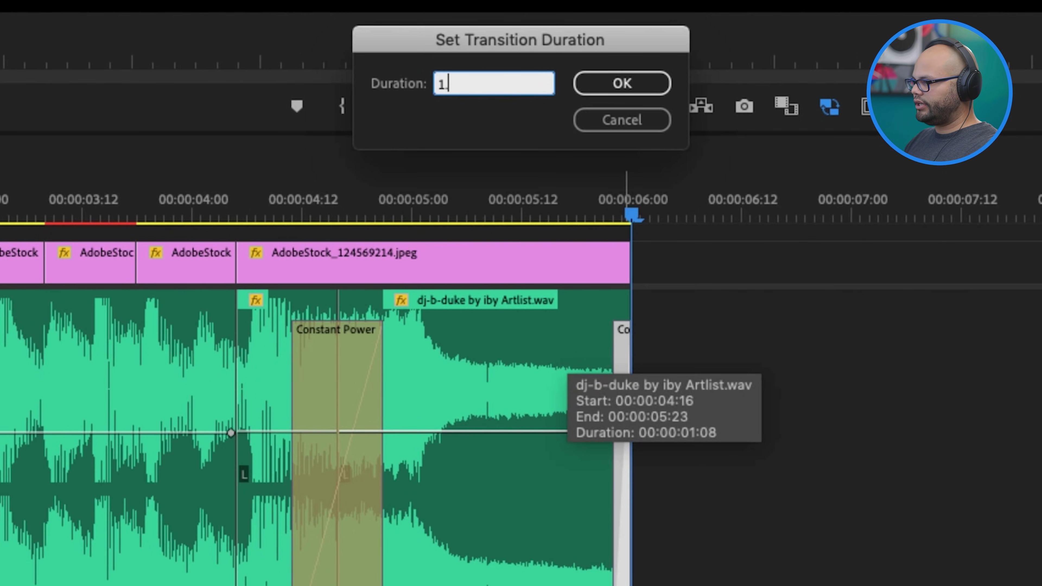
pyautogui.press('Return')
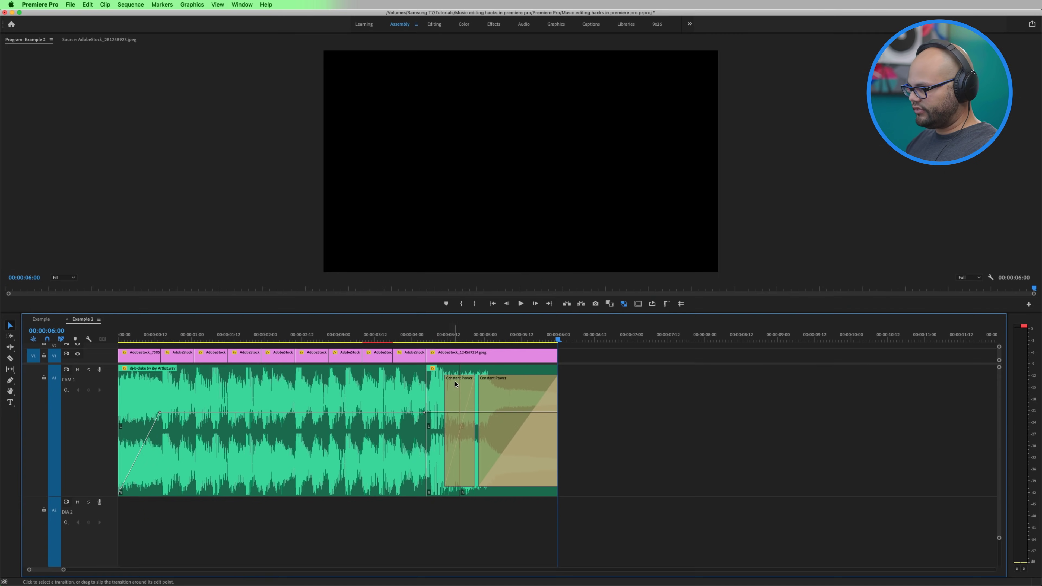
pyautogui.press('-')
pyautogui.press('-')
pyautogui.press('space')
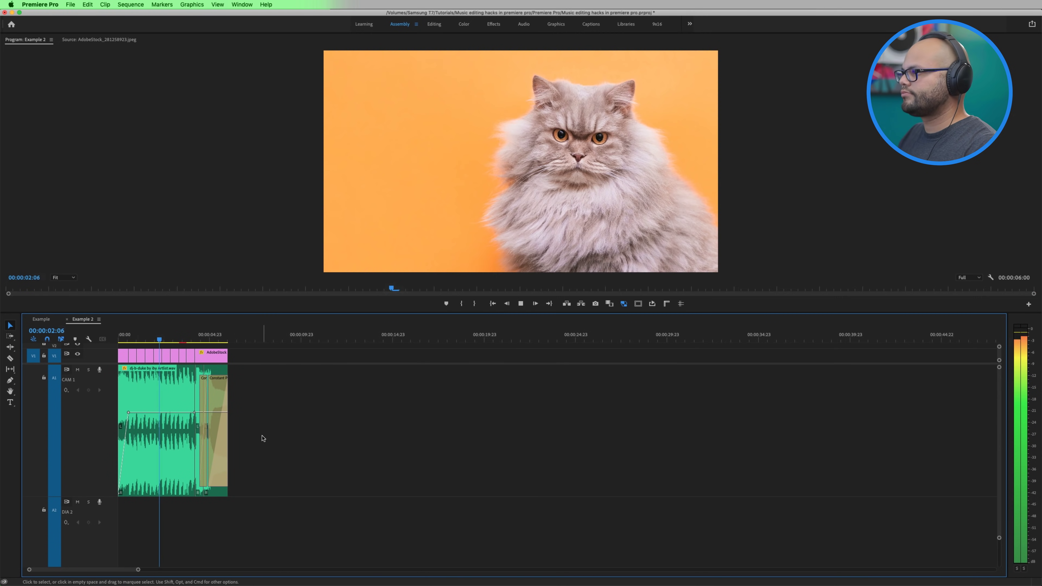
pyautogui.press('=')
pyautogui.press('=')
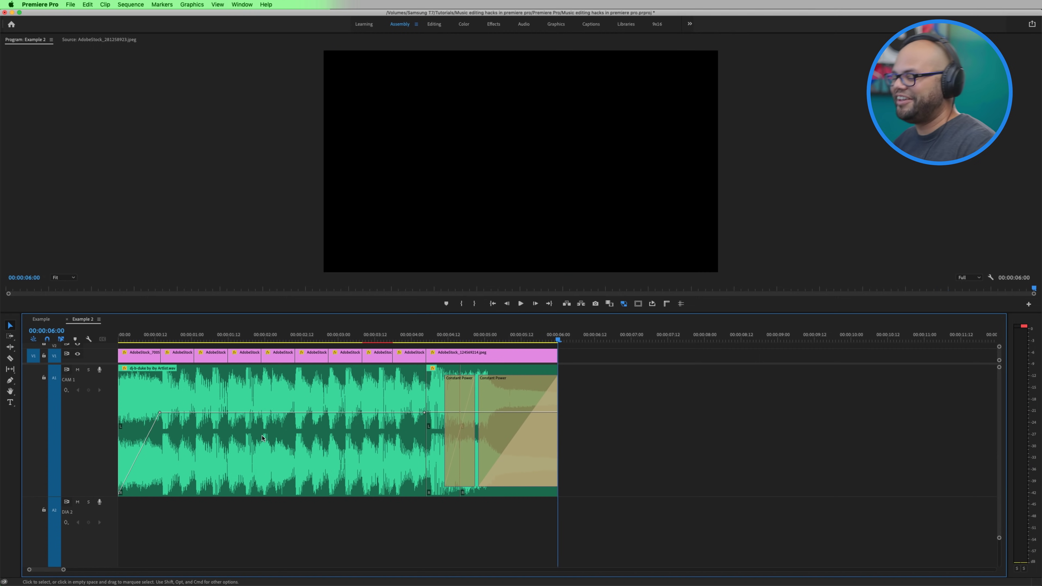
pyautogui.press('=')
pyautogui.click(569, 470)
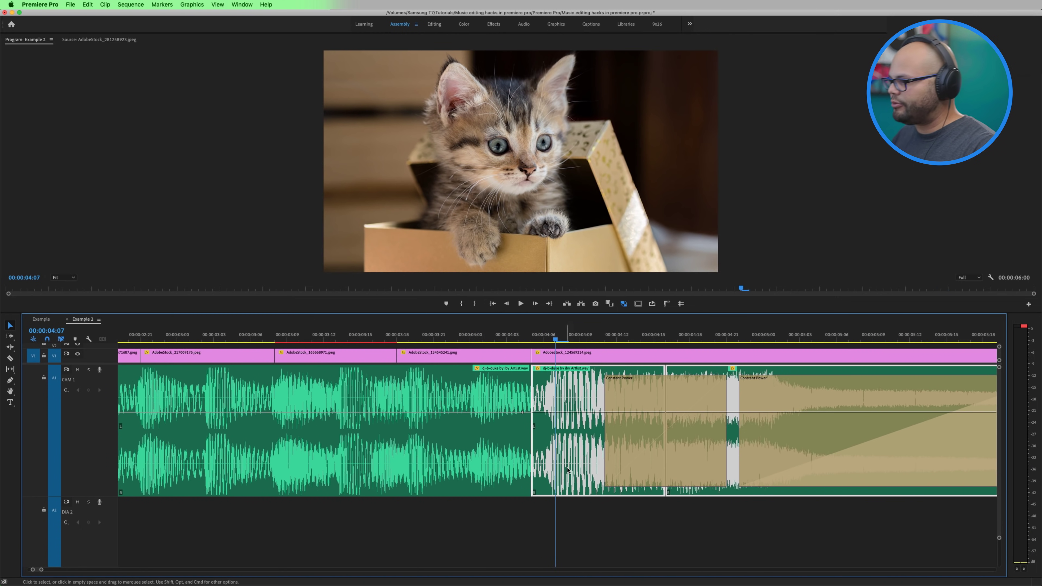